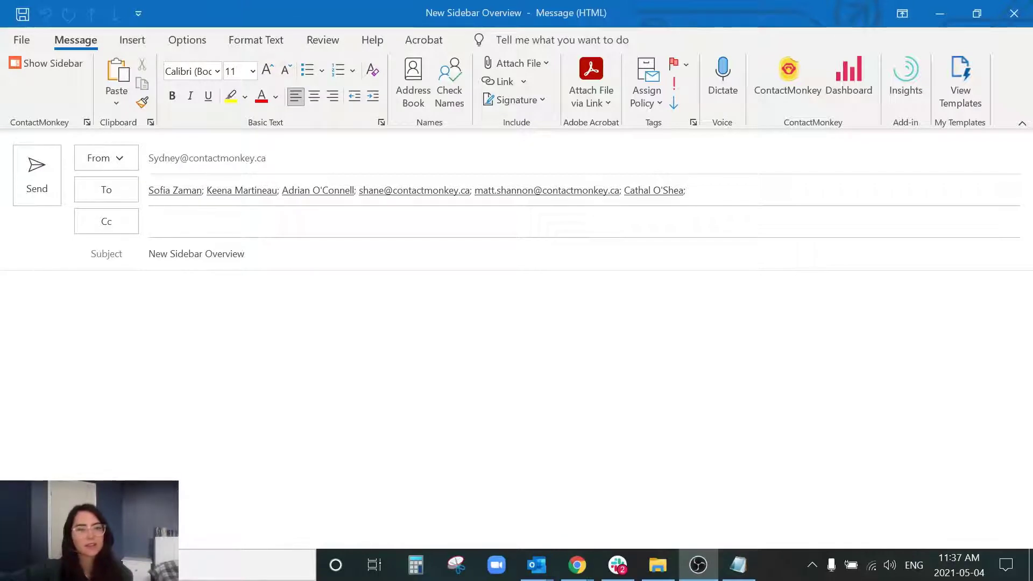
# Show the ContactMonkey sidebar beside the 'New Sidebar Overview' draft.
pyautogui.click(788, 69)
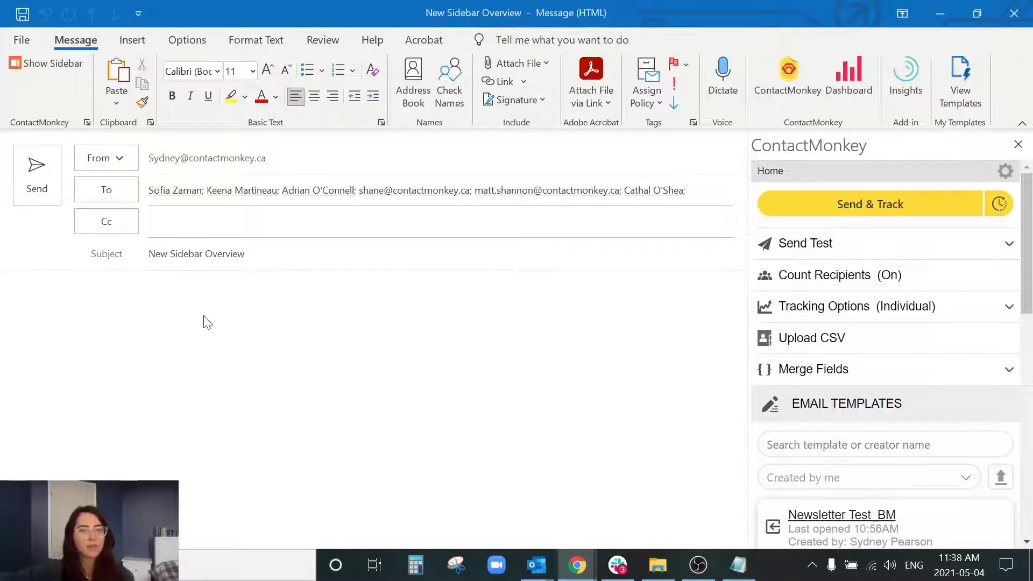
# Schedule the ContactMonkey send for 5 May 2021 at 11:00am, then collapse the scheduling options.
pyautogui.click(1001, 205)
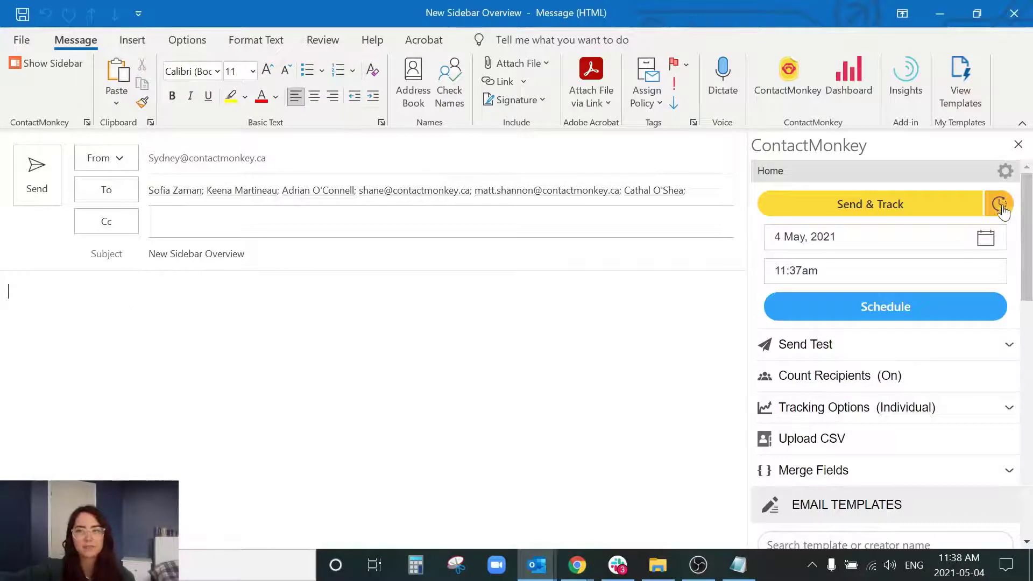
pyautogui.click(985, 237)
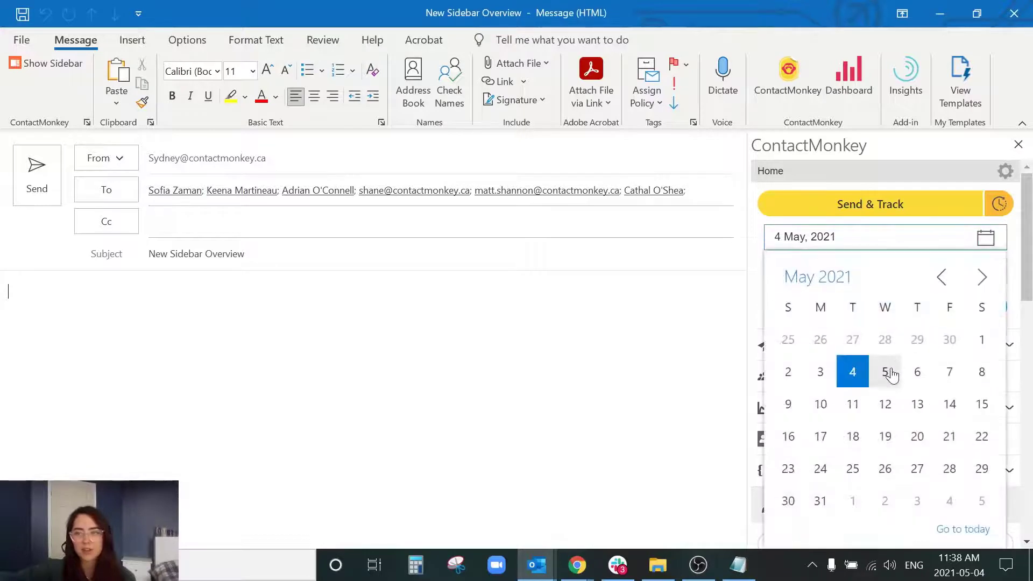
pyautogui.click(885, 369)
pyautogui.click(803, 272)
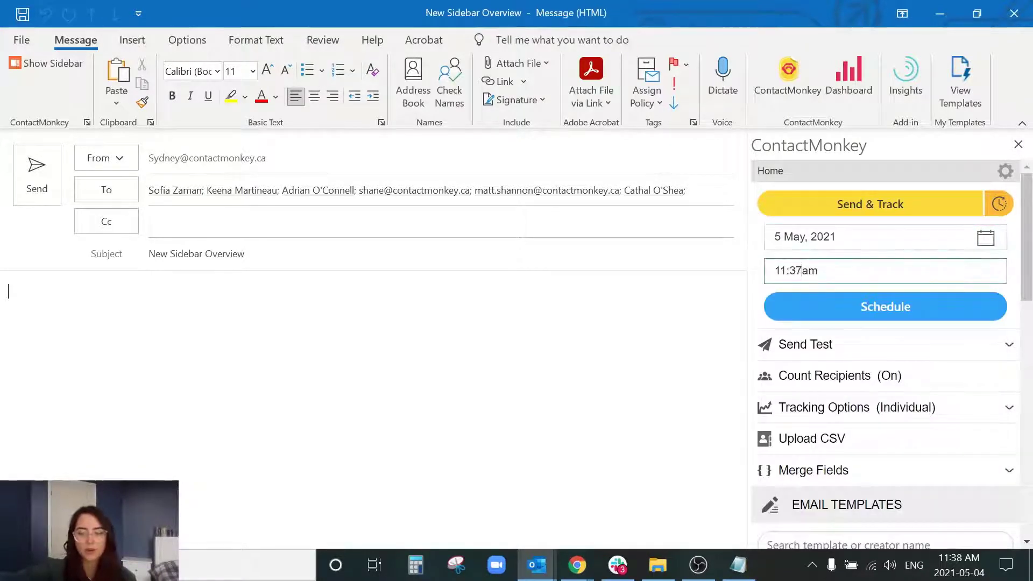
pyautogui.press('BackSpace')
pyautogui.press('BackSpace')
pyautogui.write('00')
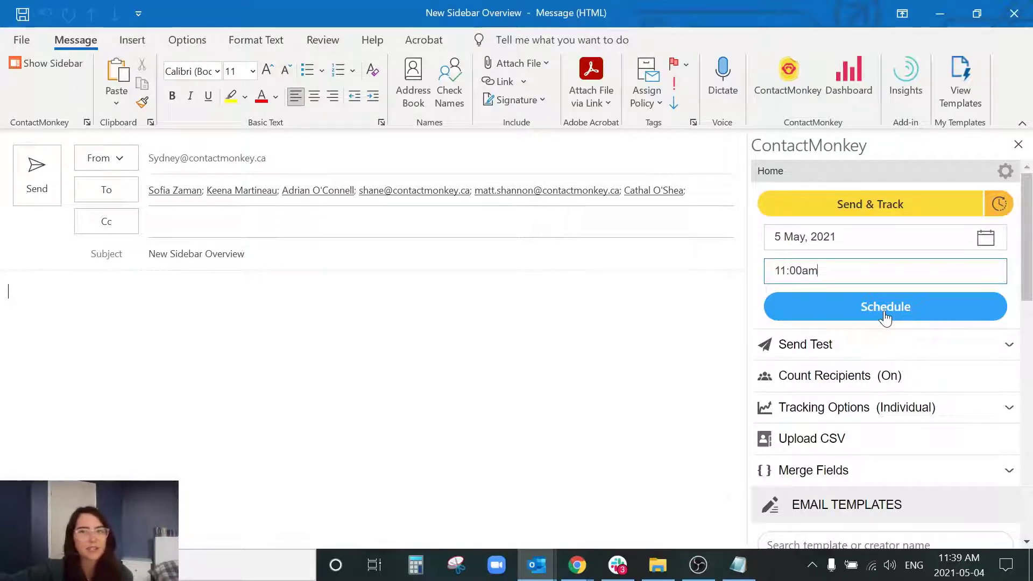
pyautogui.click(1006, 209)
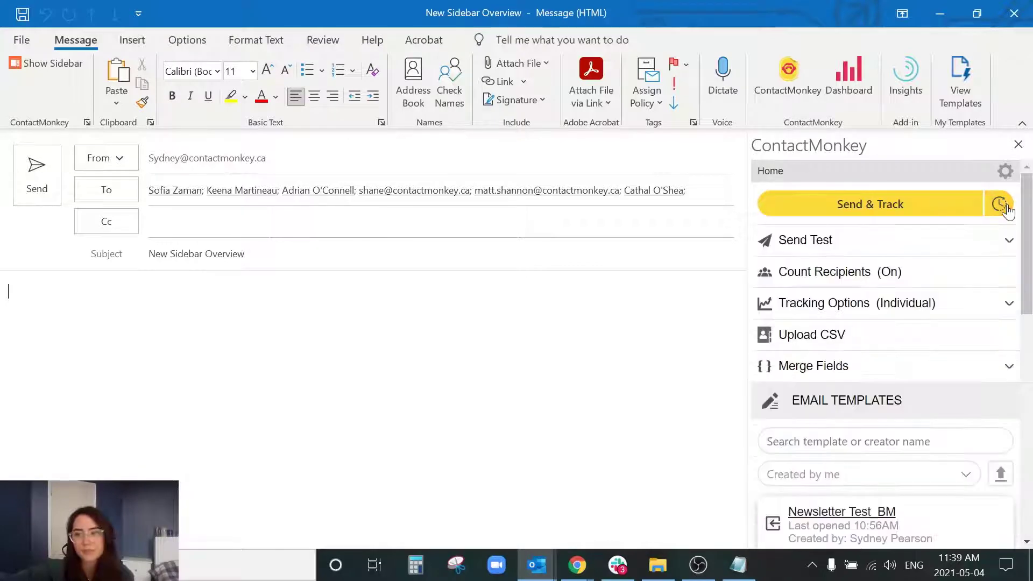
# Expand Send Test to offer a test to your own address or the To contacts.
pyautogui.click(848, 246)
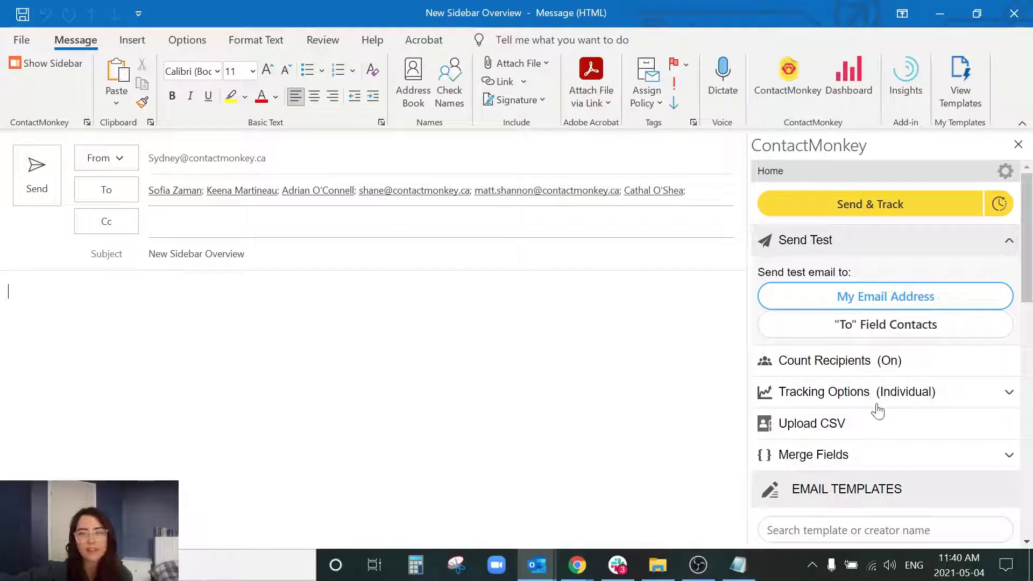
# Collapse Send Test and dismiss the 6-recipient count result.
pyautogui.click(860, 241)
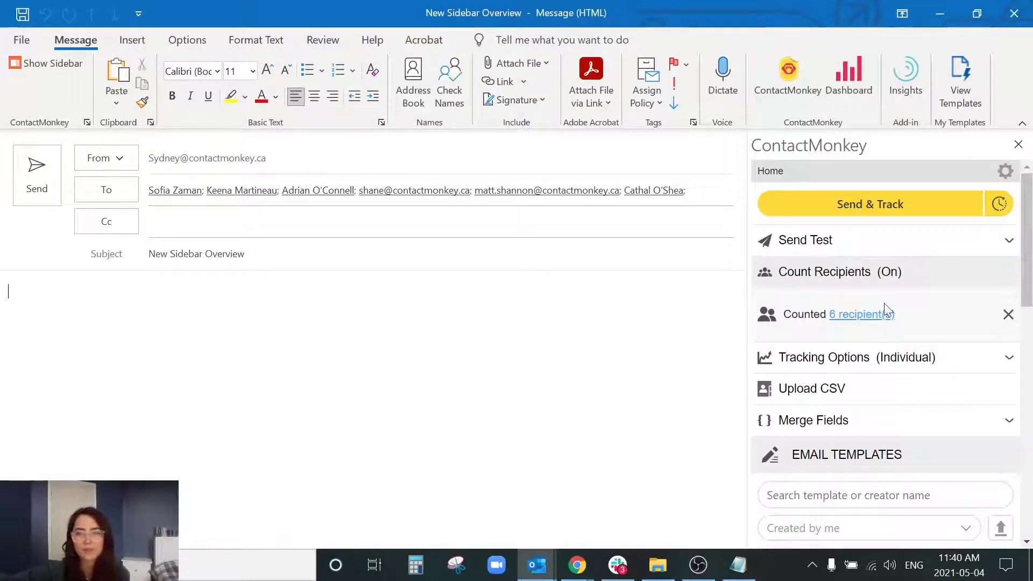
pyautogui.click(992, 279)
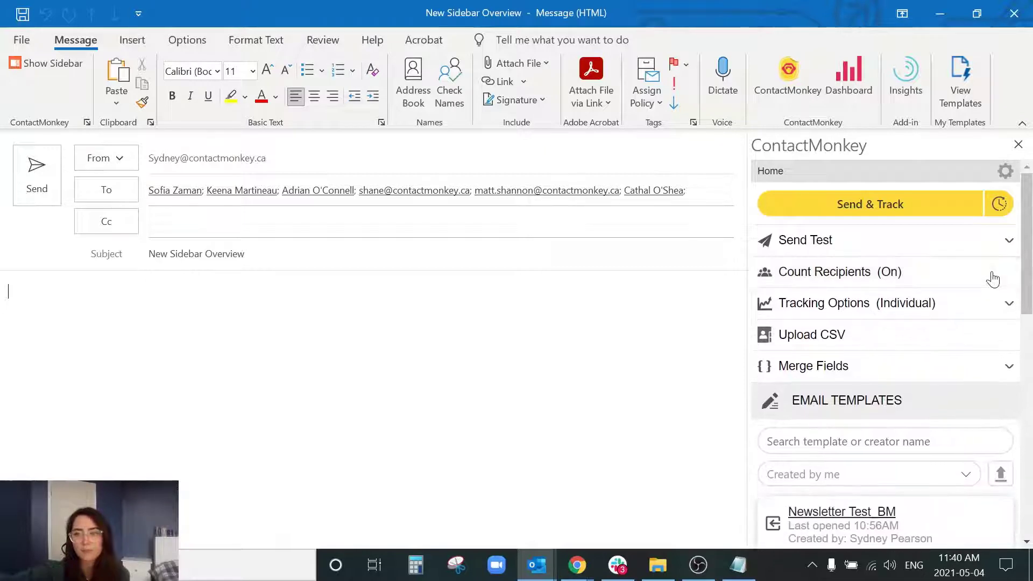
pyautogui.click(978, 305)
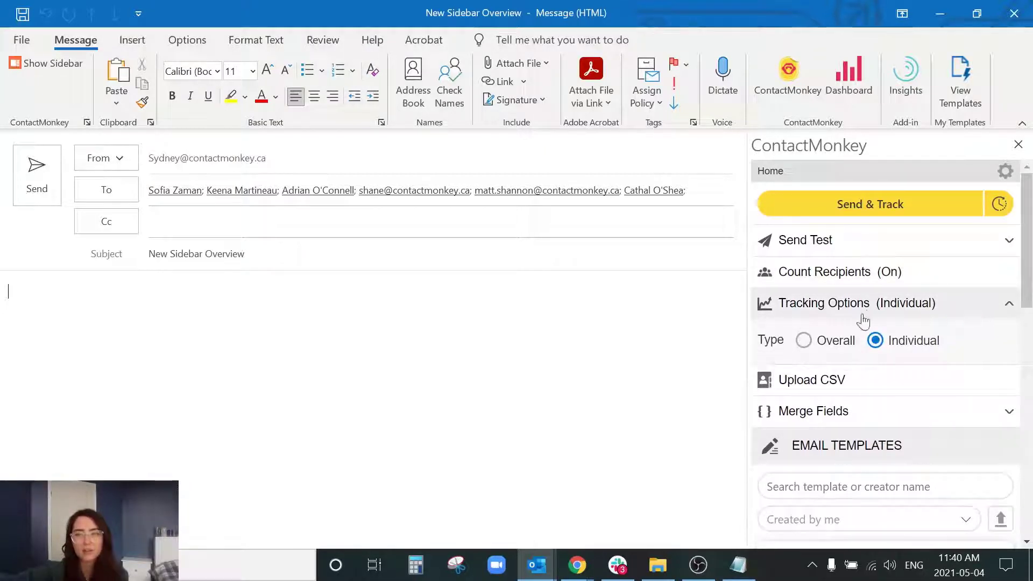
pyautogui.click(804, 343)
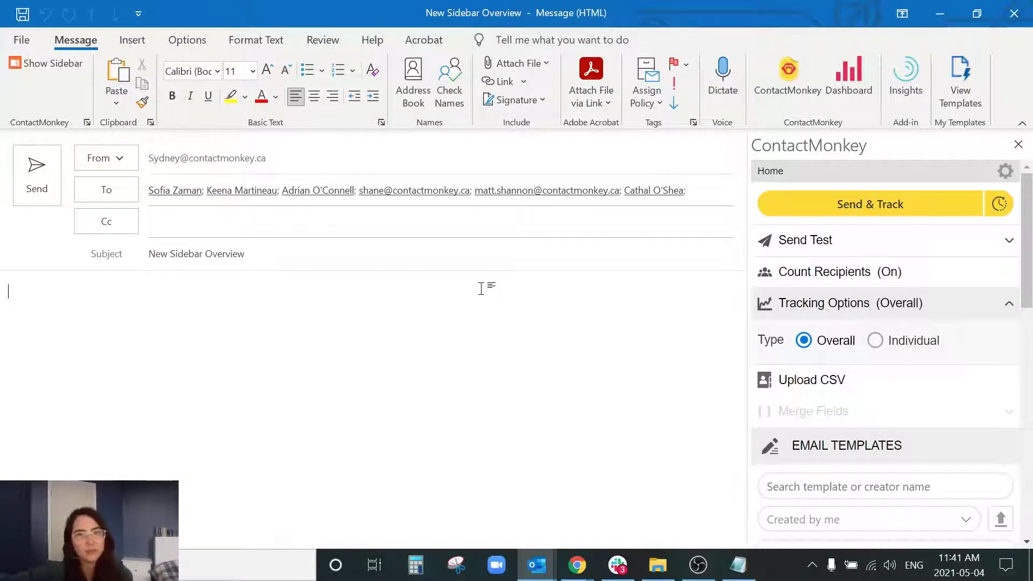
pyautogui.click(876, 341)
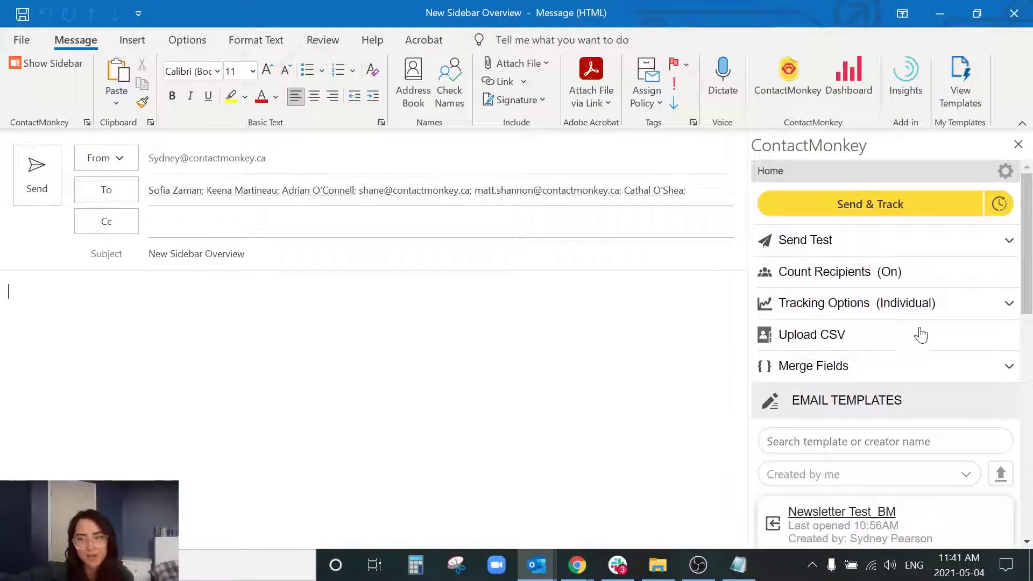
pyautogui.click(959, 314)
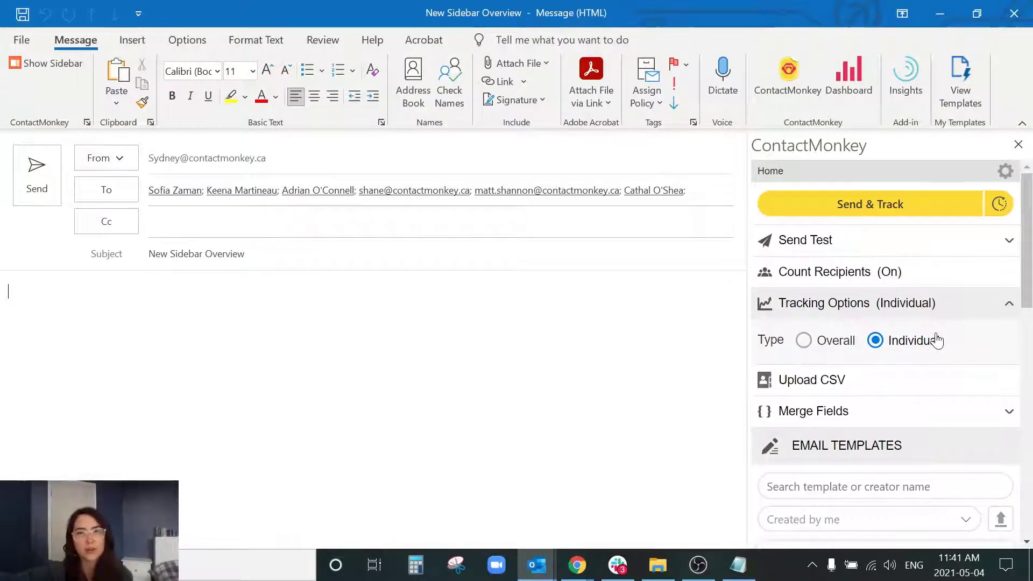
pyautogui.scroll(-2, 937, 340)
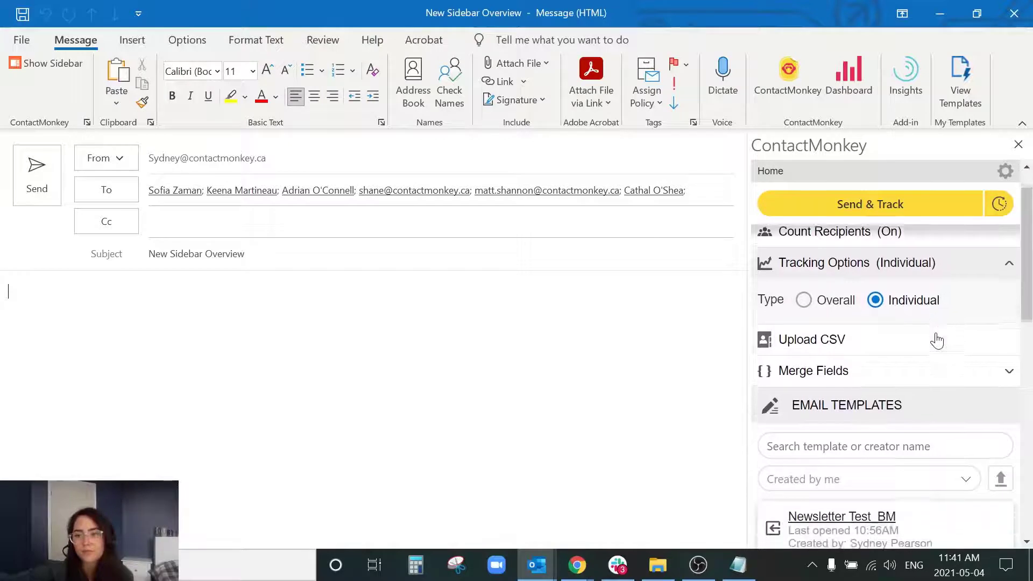
pyautogui.scroll(-1, 913, 293)
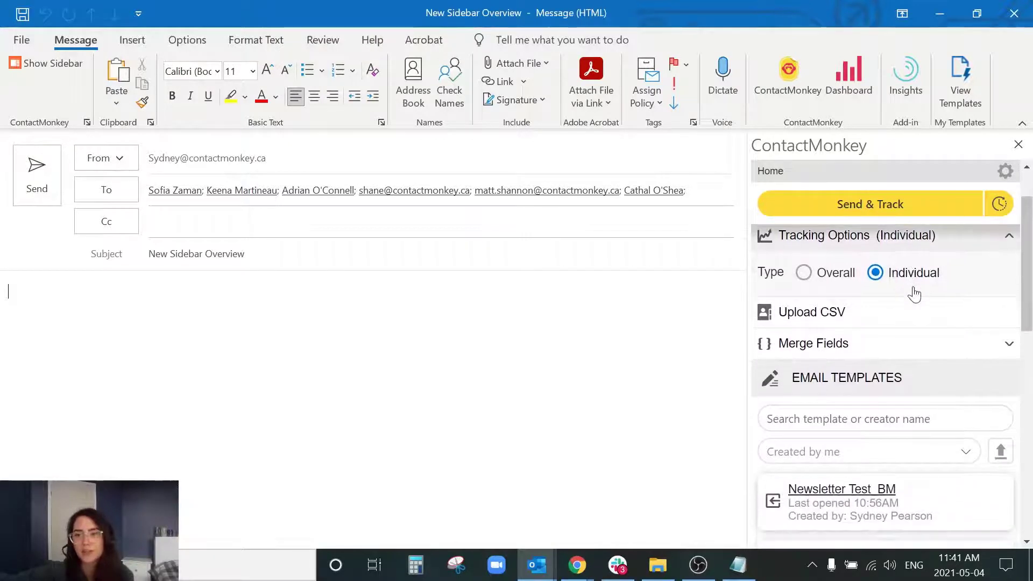
# Append the FirstName merge field so the subject reads 'New Sidebar Overview {{firstname}}', then collapse Merge Fields.
pyautogui.click(864, 345)
pyautogui.click(879, 346)
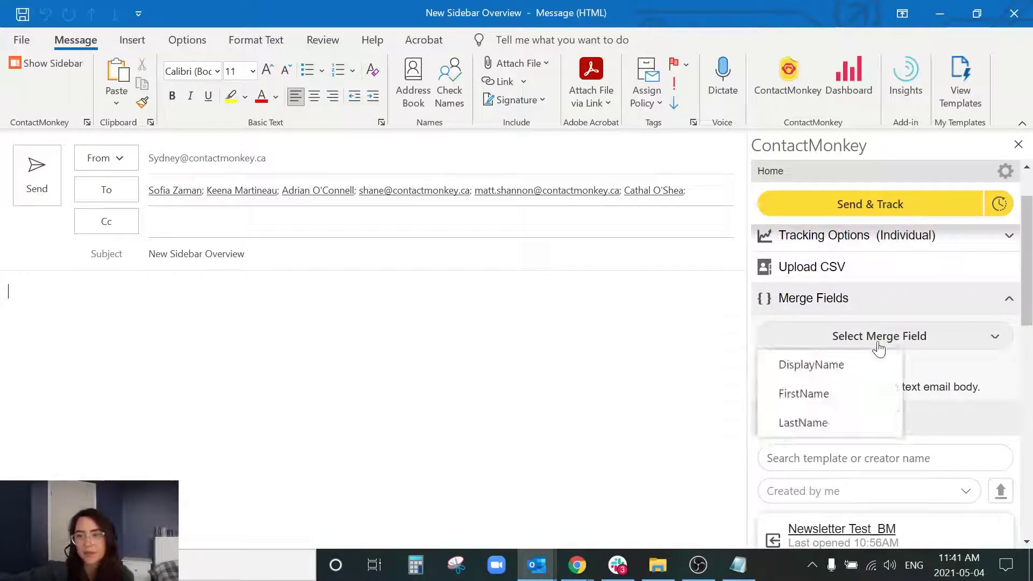
pyautogui.click(821, 402)
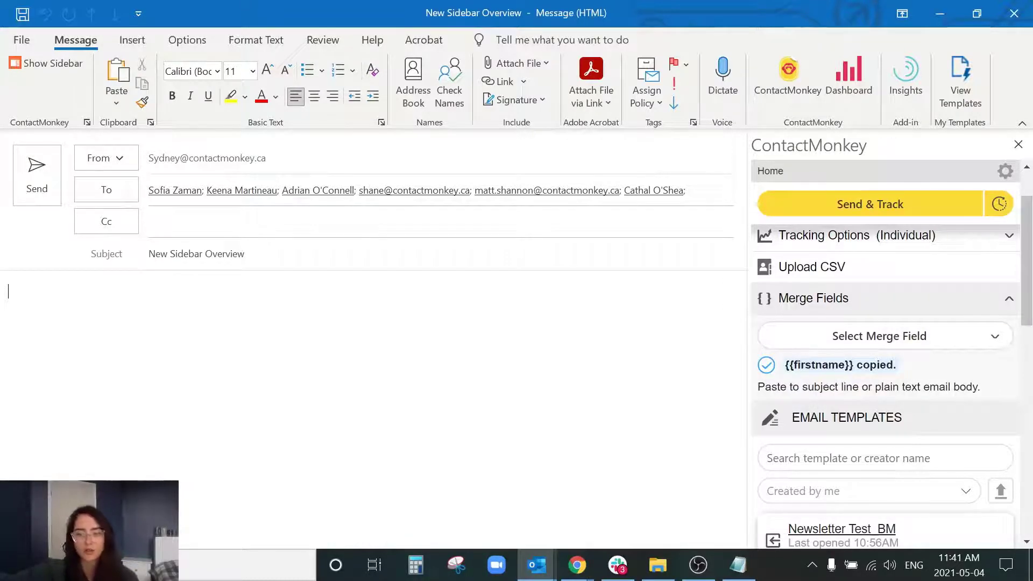
pyautogui.click(269, 254)
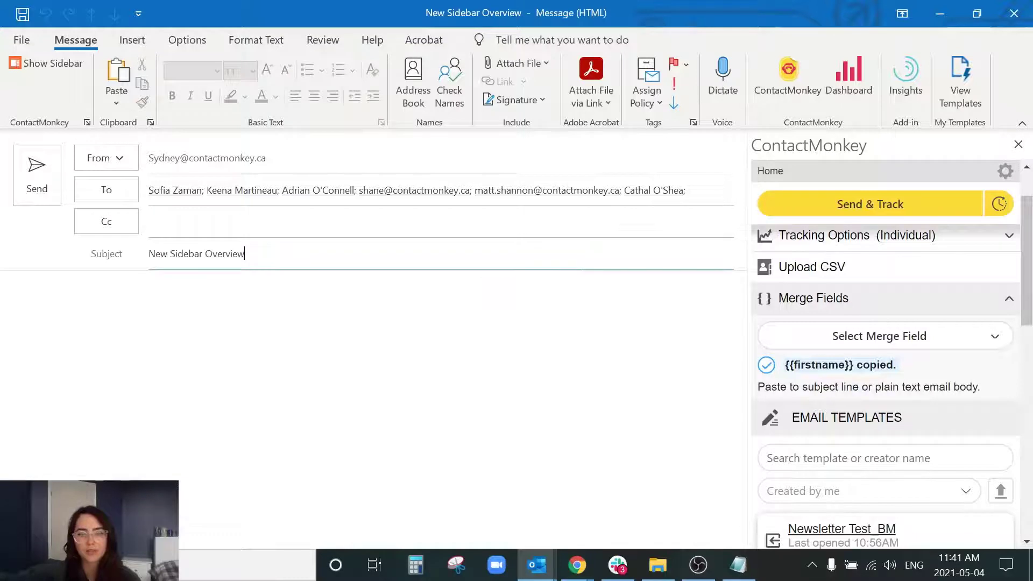
pyautogui.write('{{firstname}}')
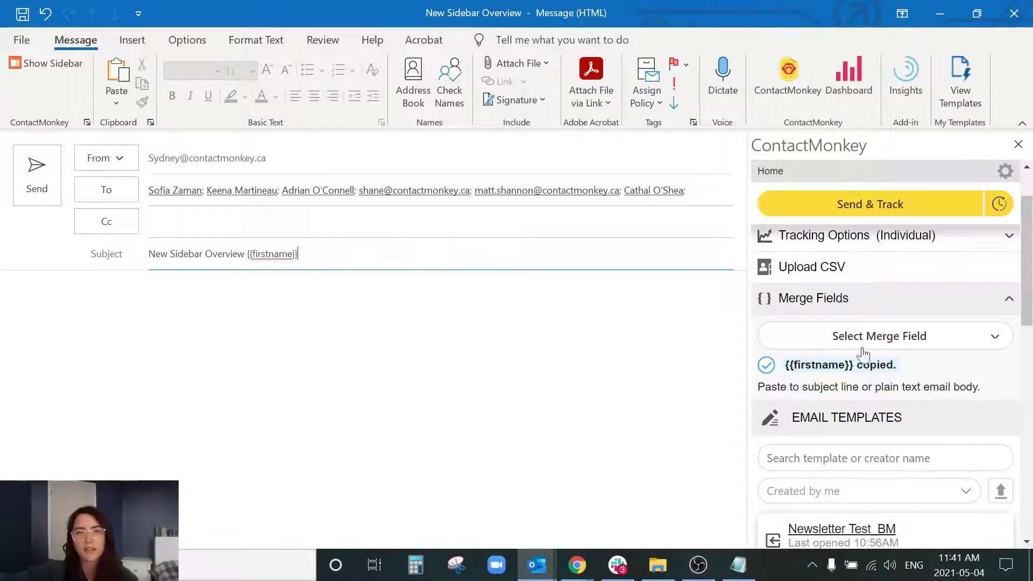
pyautogui.click(968, 296)
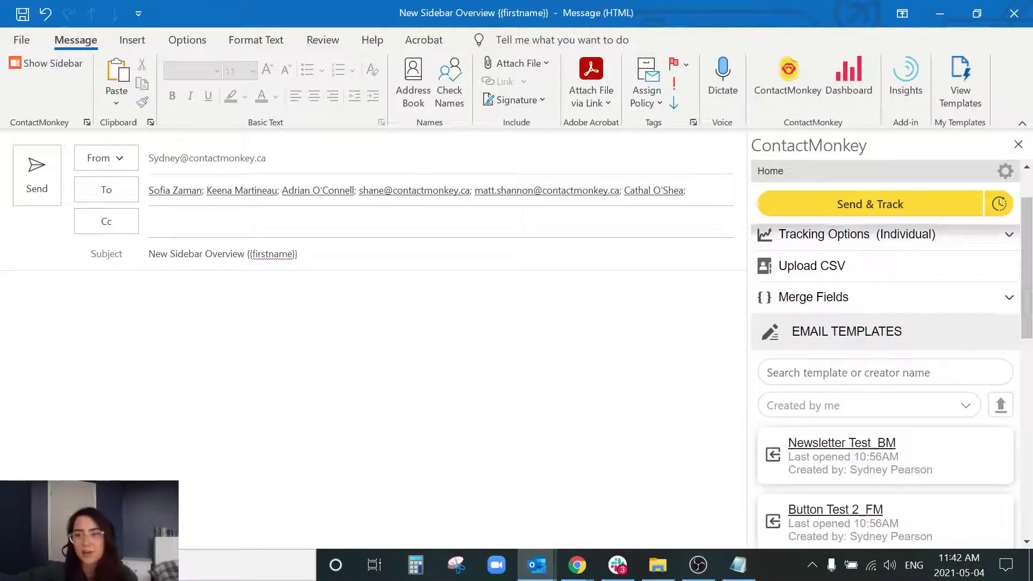
# Browse your own Email Templates, then open the 'Created by me' creator filter.
pyautogui.scroll(-1, 934, 374)
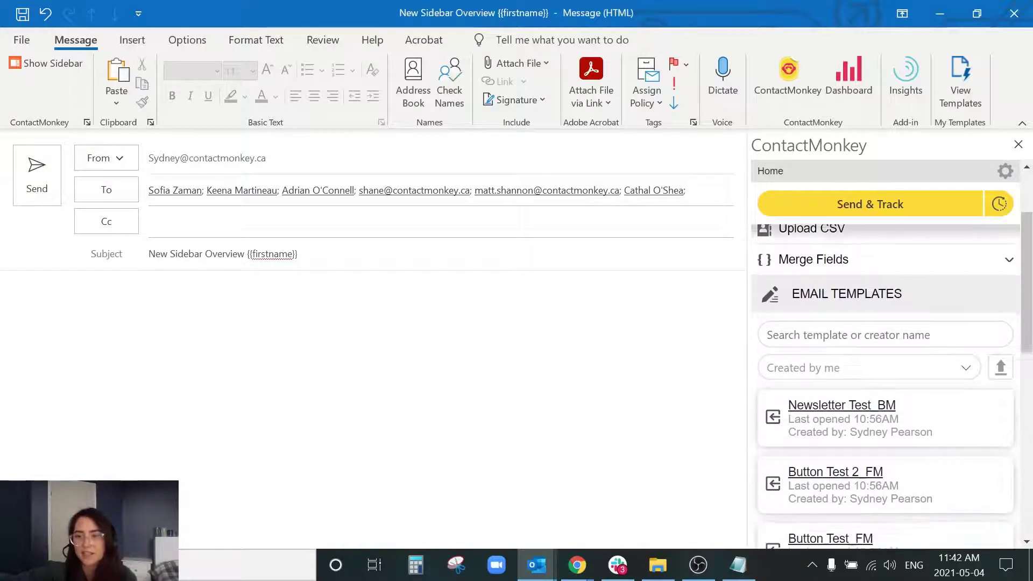
pyautogui.scroll(-1, 937, 406)
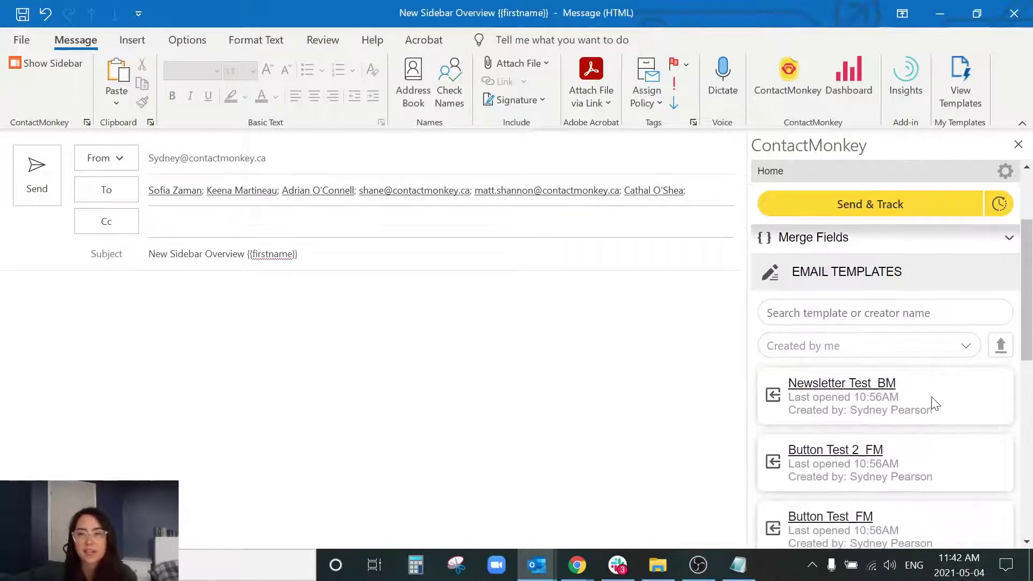
pyautogui.scroll(-4, 973, 451)
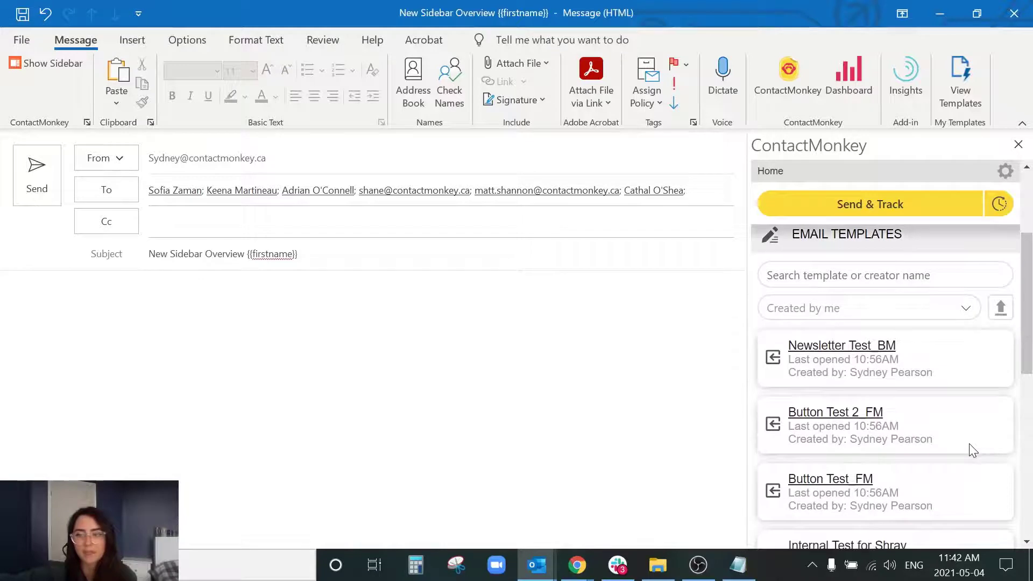
pyautogui.scroll(-2, 973, 451)
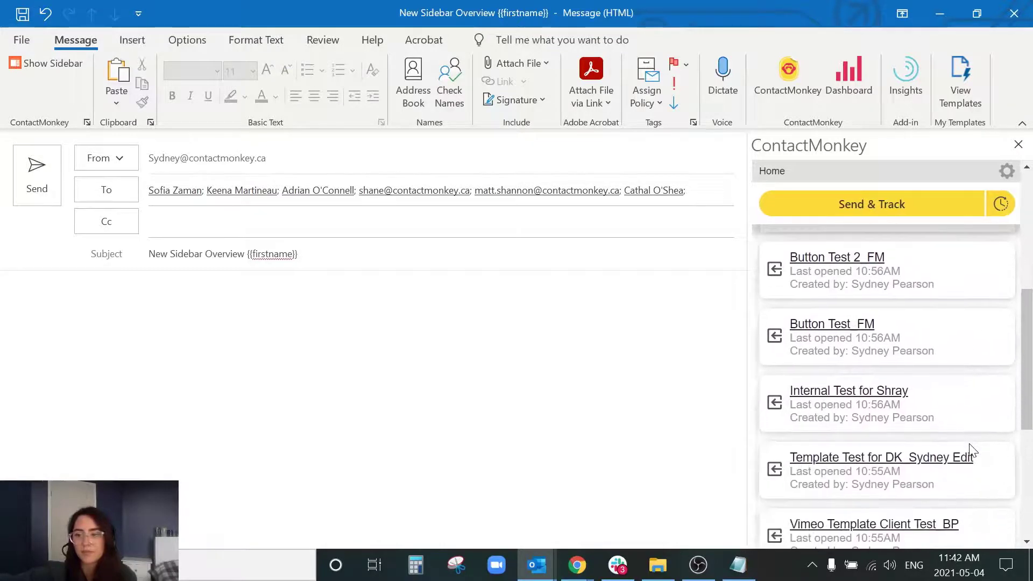
pyautogui.scroll(4, 973, 451)
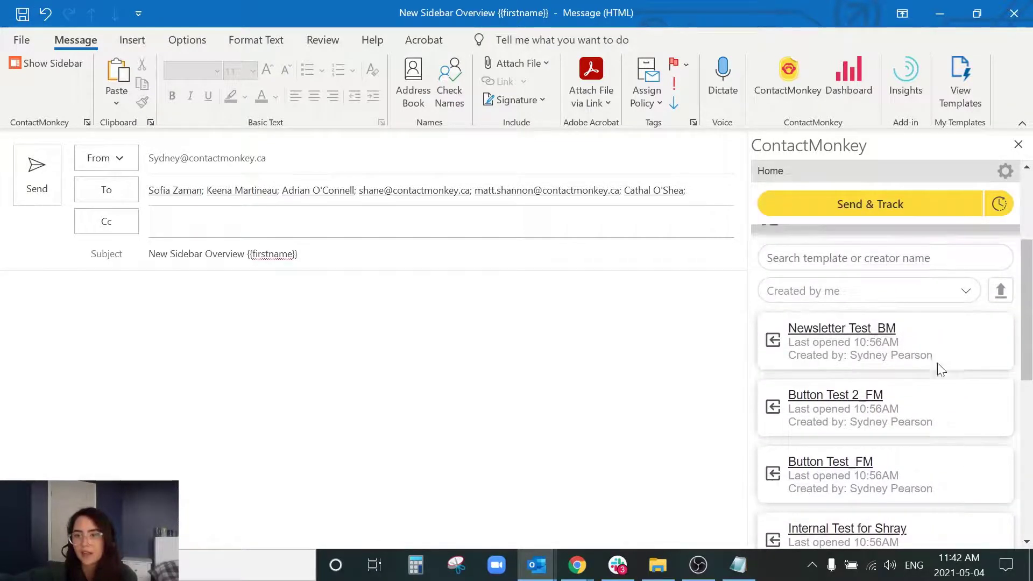
pyautogui.click(835, 294)
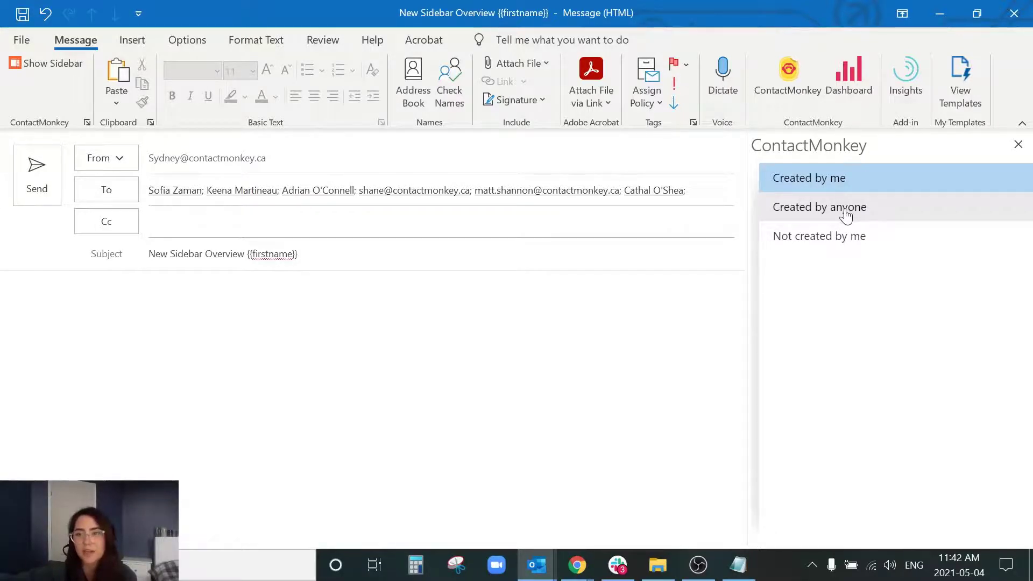
# Switch the template filter to 'Created by anyone' and browse the team's templates.
pyautogui.click(846, 214)
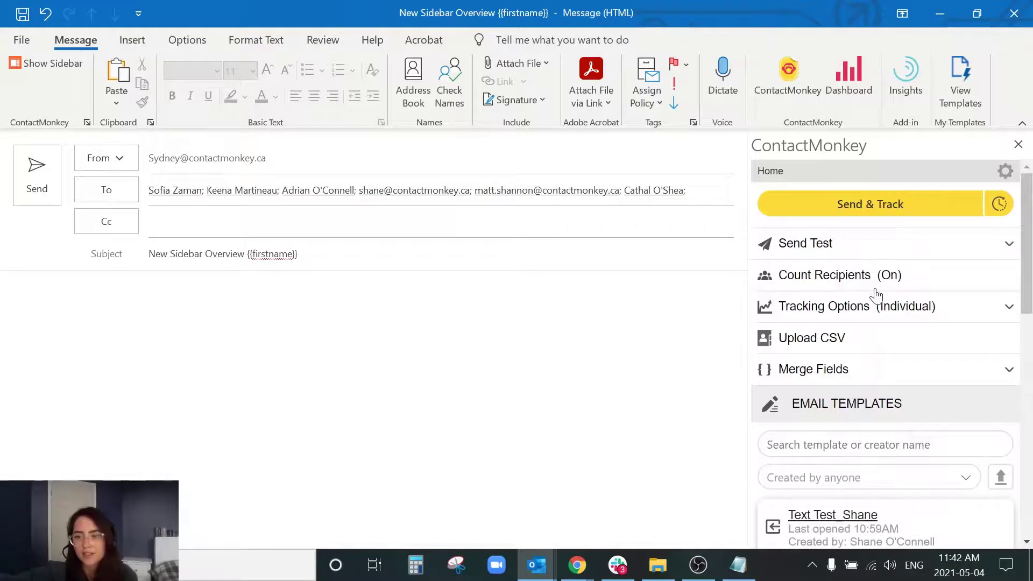
pyautogui.scroll(-2, 876, 295)
pyautogui.scroll(-1, 875, 295)
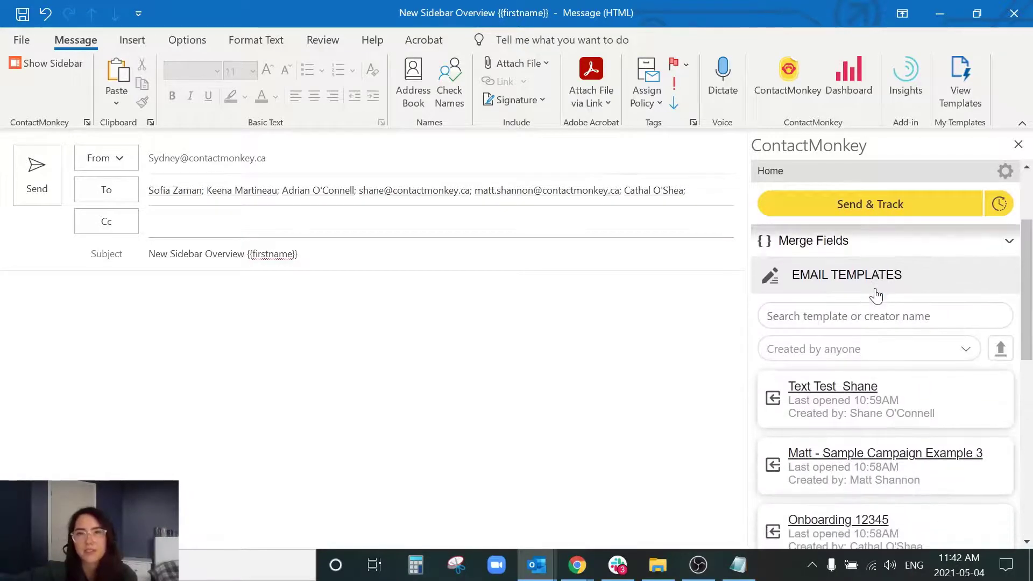
pyautogui.scroll(-1, 875, 295)
pyautogui.scroll(-1, 875, 295)
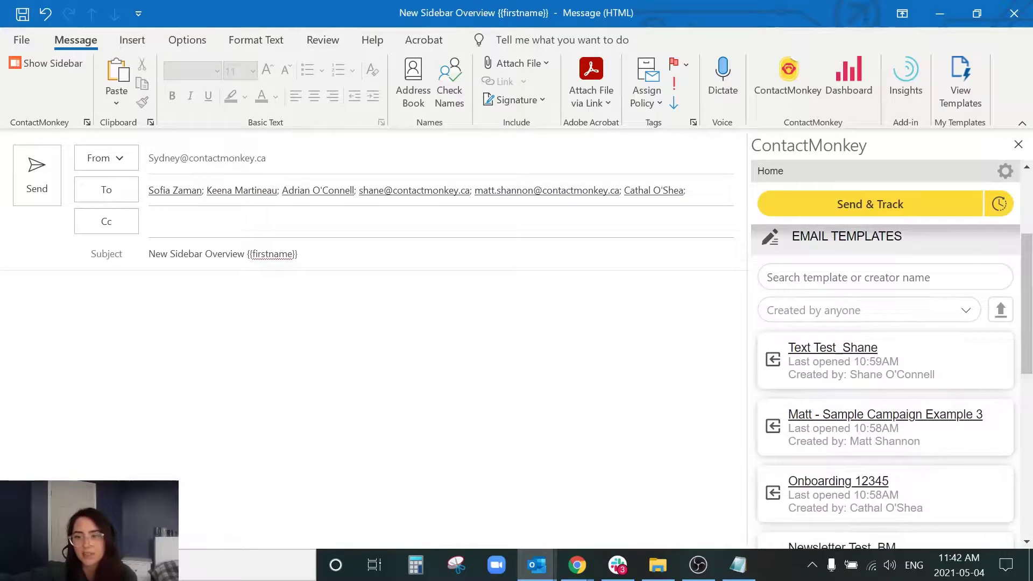
pyautogui.scroll(-1, 875, 295)
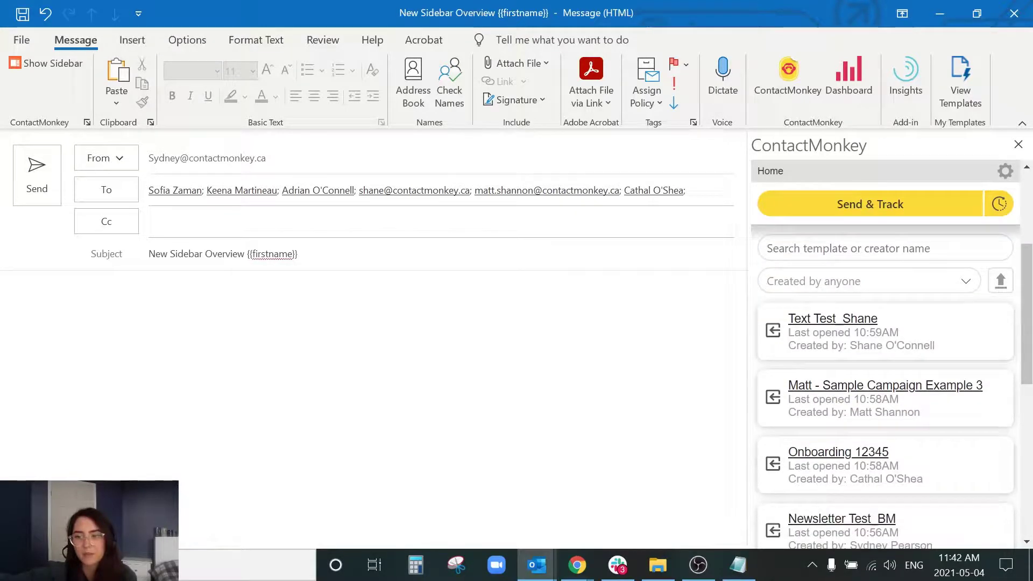
pyautogui.scroll(-1, 876, 295)
pyautogui.scroll(-2, 876, 295)
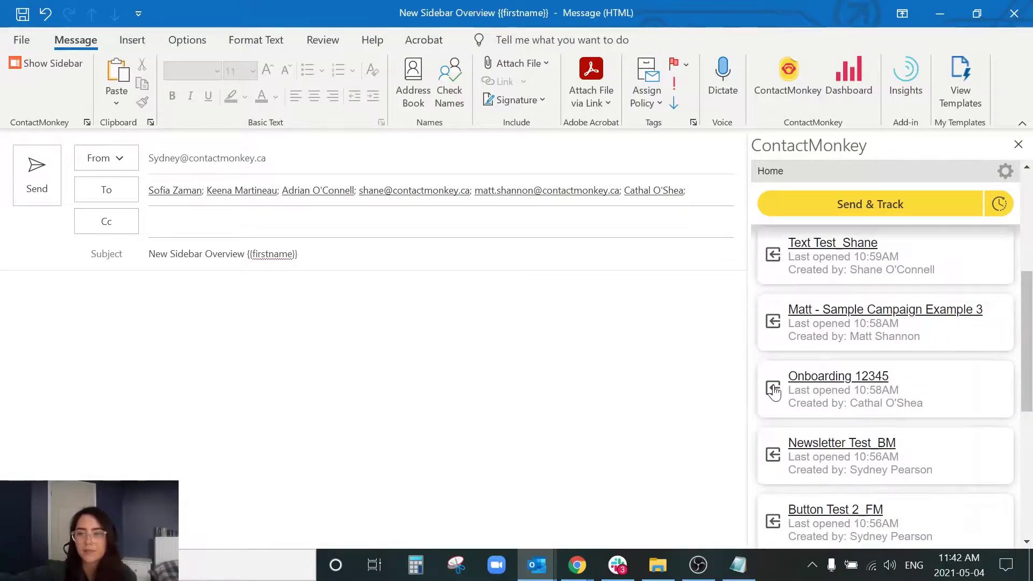
# Insert the 'Onboarding 12345' template into the body and review its banner, text and Read More button.
pyautogui.click(773, 389)
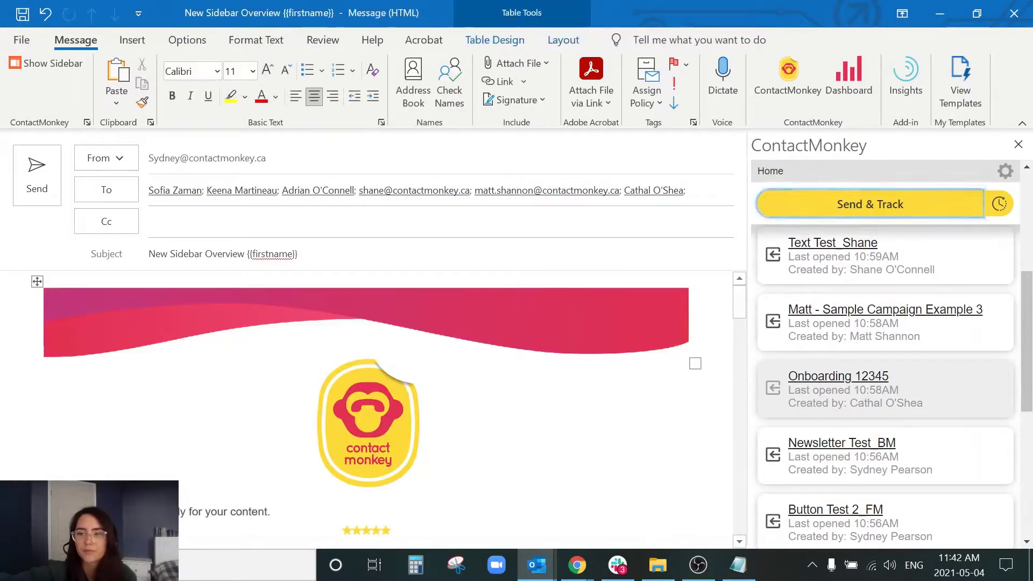
pyautogui.scroll(-4, 366, 409)
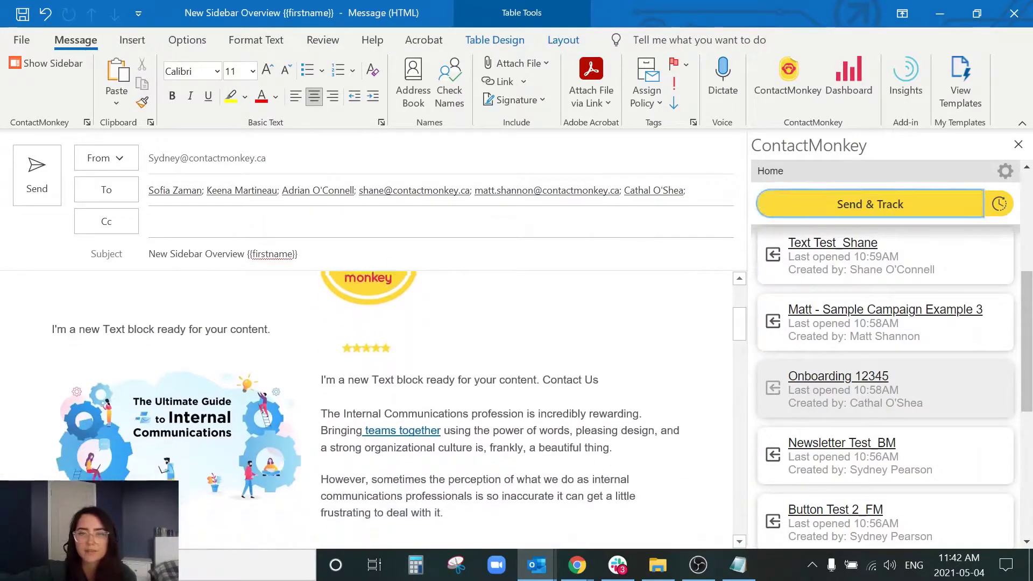
pyautogui.scroll(-2, 657, 540)
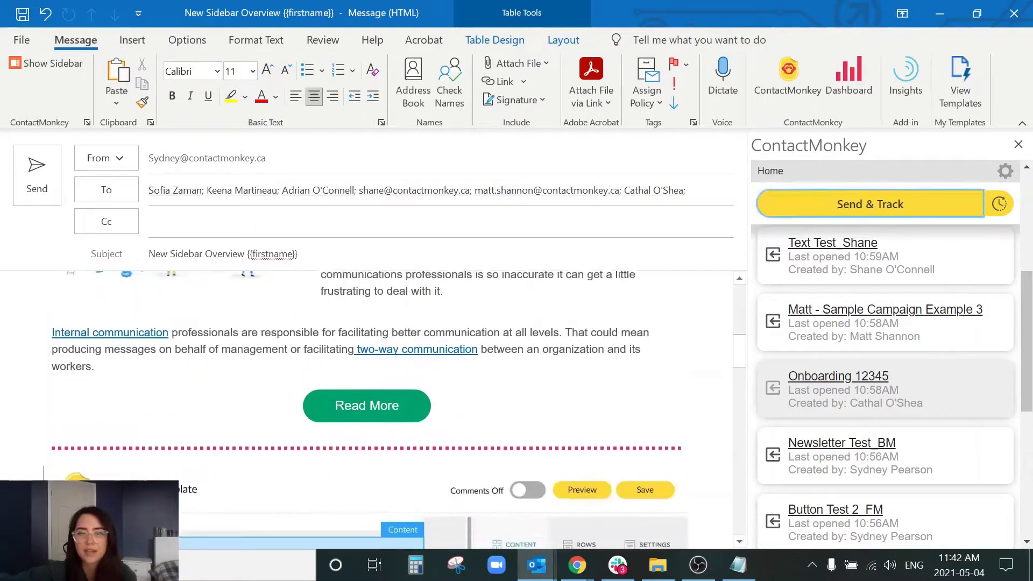
pyautogui.scroll(-1, 532, 500)
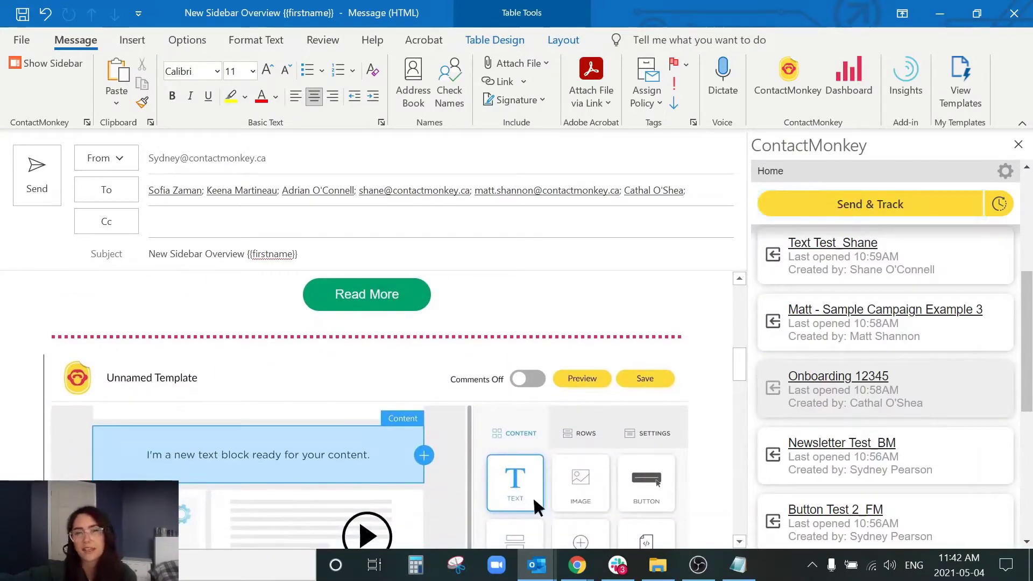
pyautogui.scroll(-1, 366, 409)
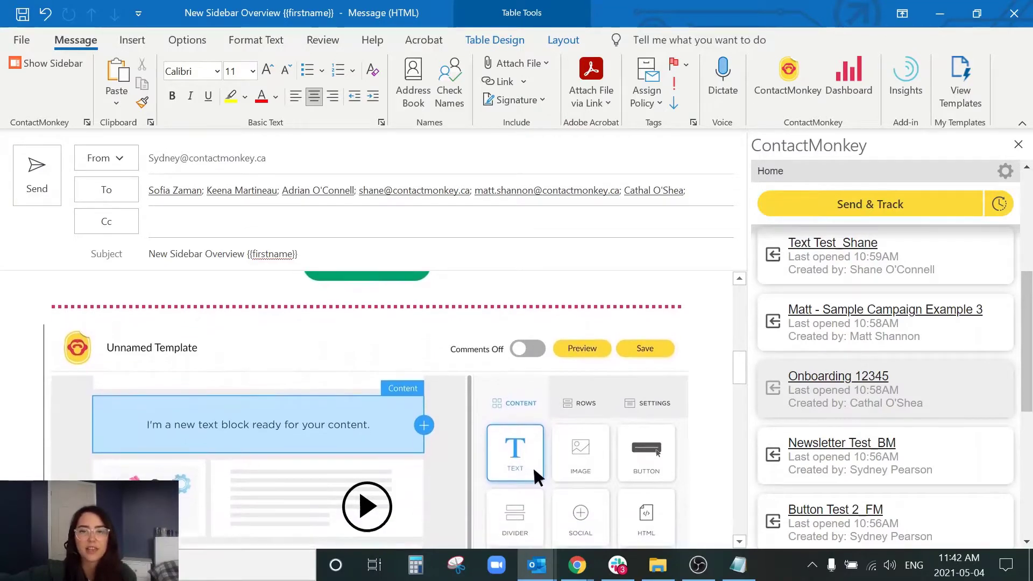
pyautogui.scroll(-2, 593, 409)
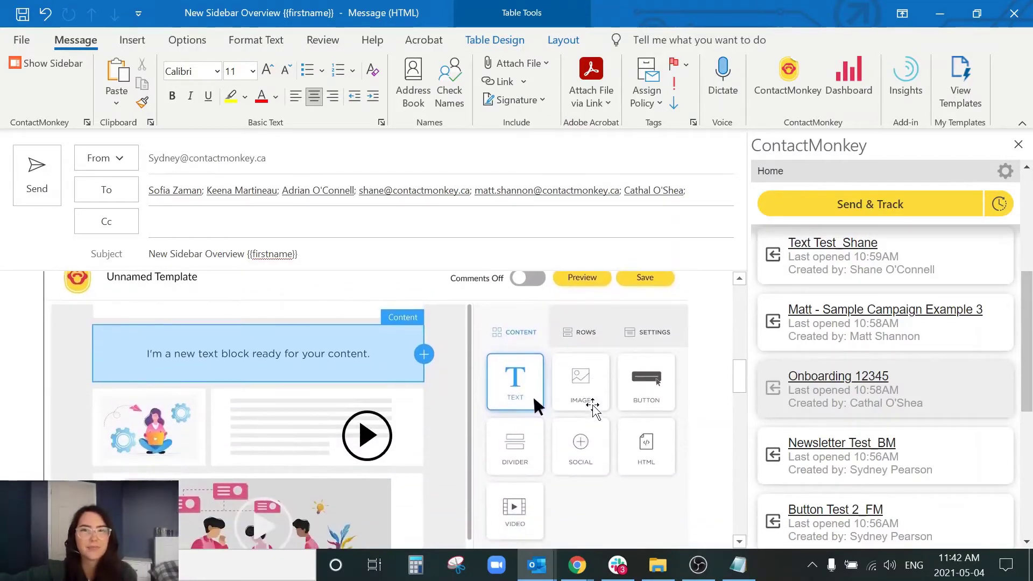